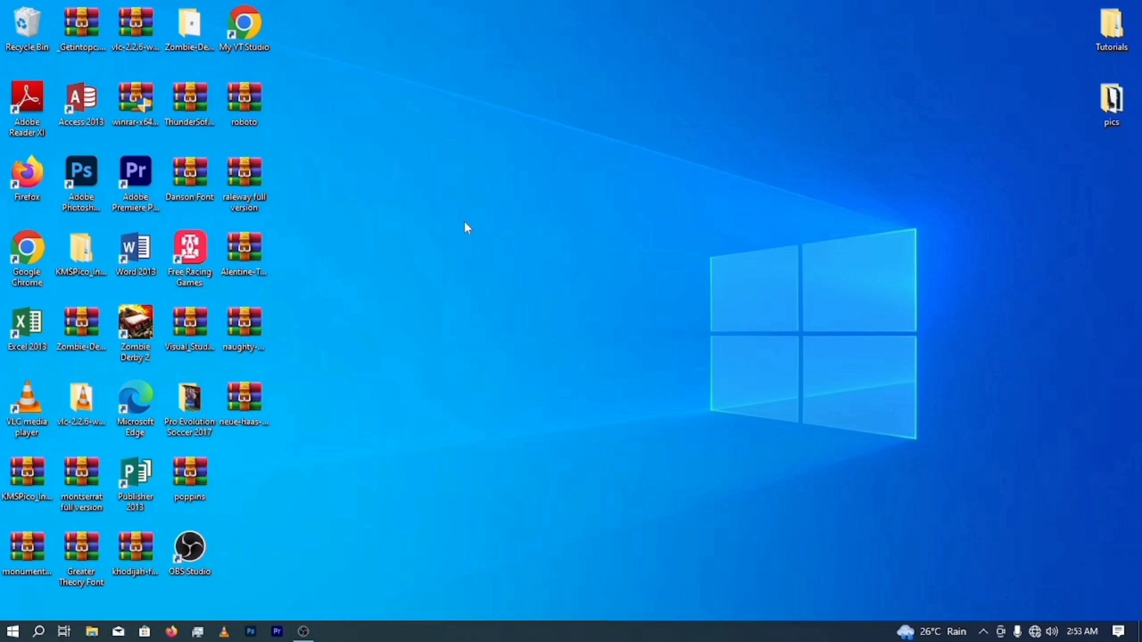
Check the current account name and account type on the Your info settings page, and close Settings.
{"action": "right_click", "coordinate": [530, 220]}
{"action": "left_click", "coordinate": [613, 260]}
{"action": "left_click", "coordinate": [38, 631]}
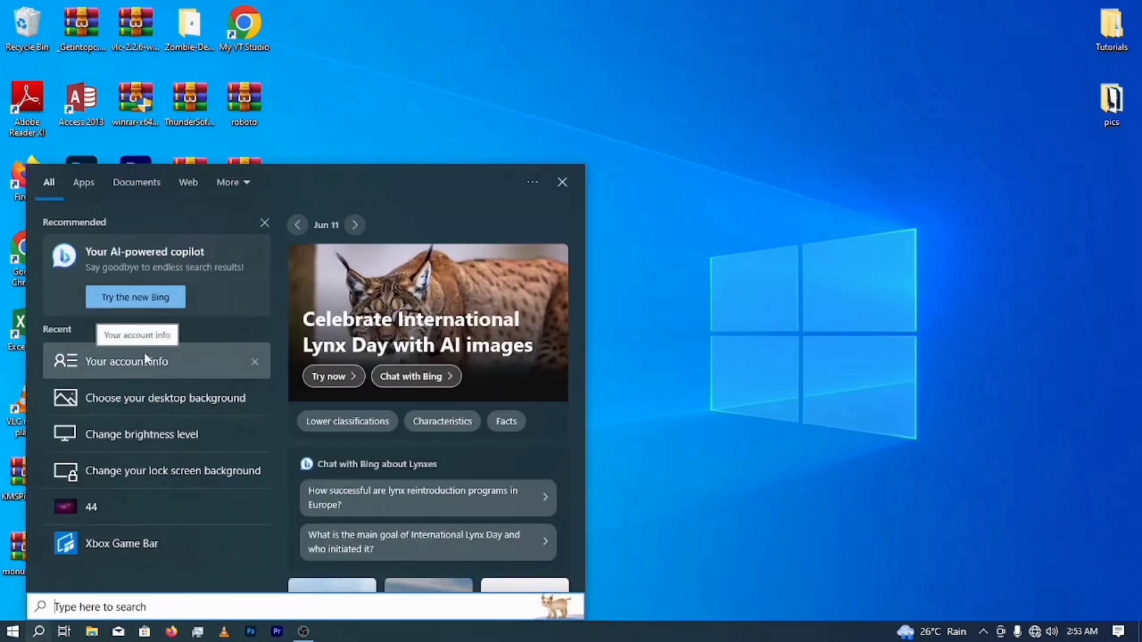
{"action": "left_click", "coordinate": [147, 361]}
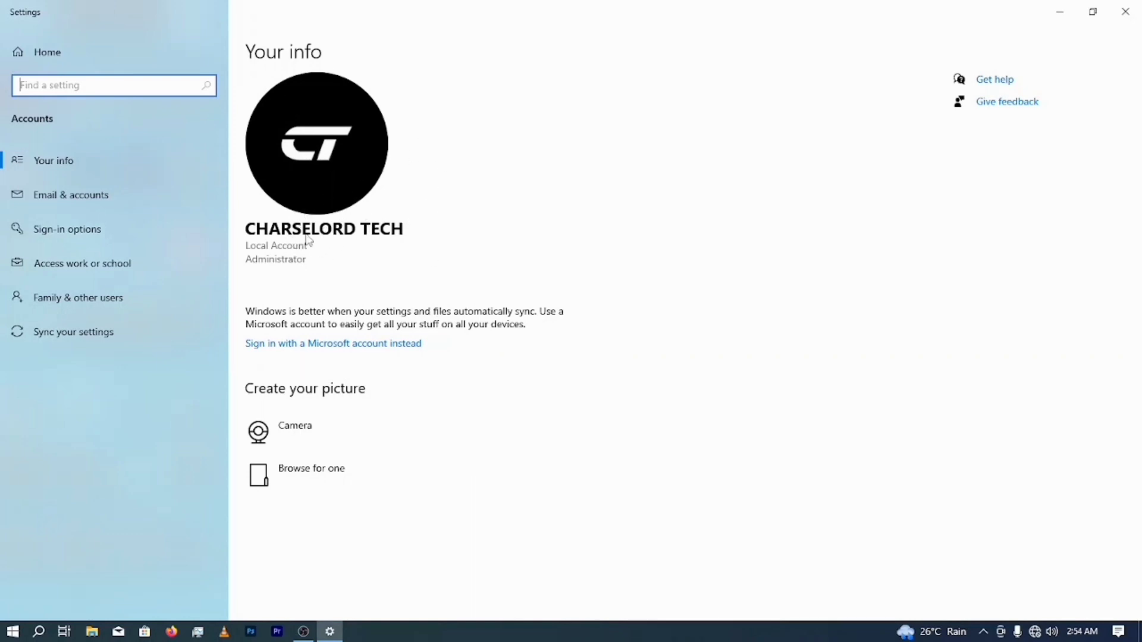
{"action": "left_click", "coordinate": [285, 248]}
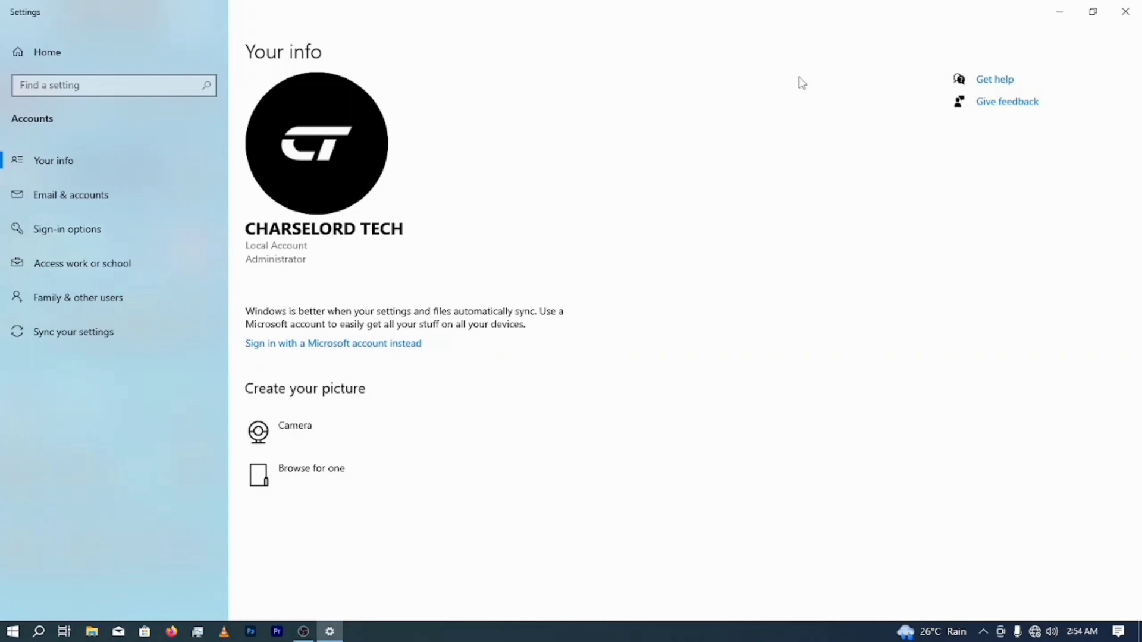
{"action": "left_click", "coordinate": [1127, 13]}
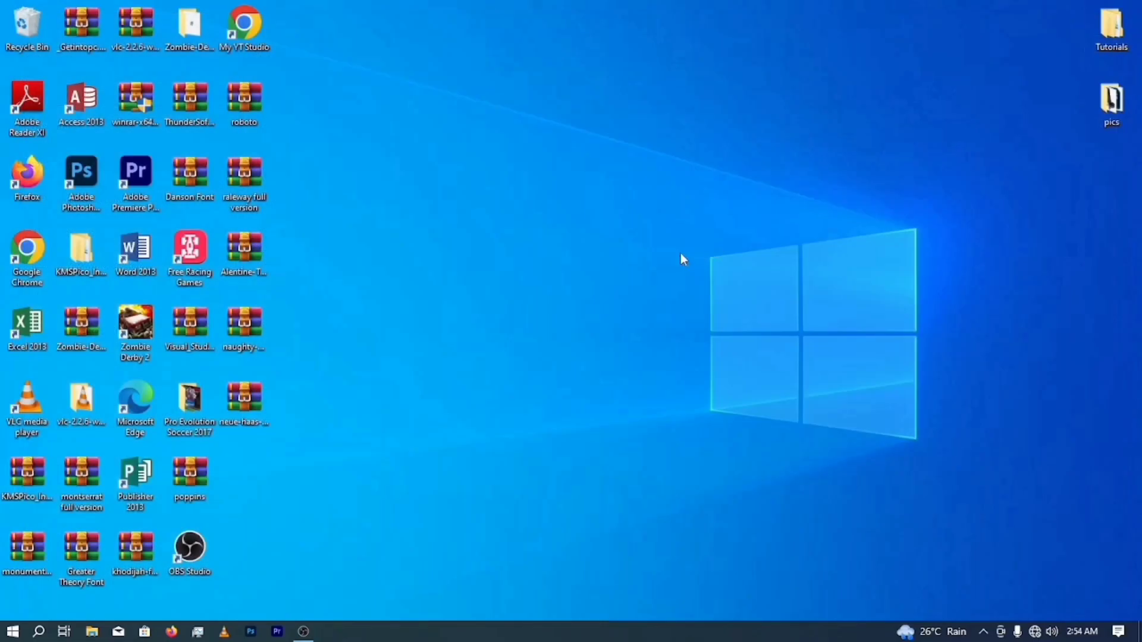
Open the User Profiles settings through the advanced system settings and go from there to User Accounts in Control Panel.
{"action": "right_click", "coordinate": [679, 256]}
{"action": "left_click", "coordinate": [709, 298]}
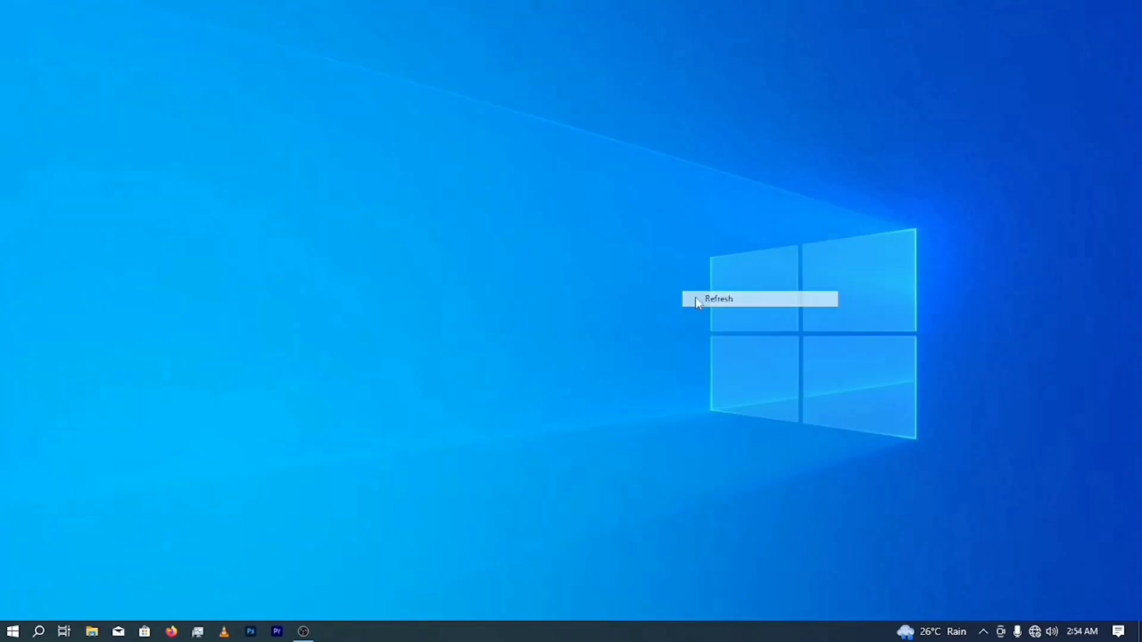
{"action": "right_click", "coordinate": [8, 636]}
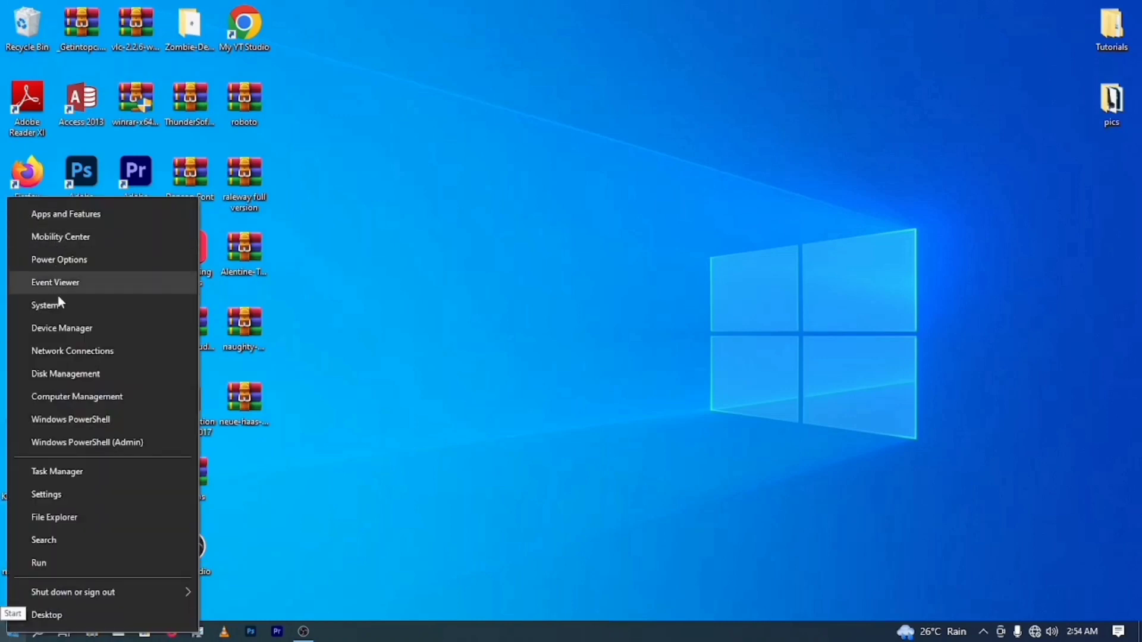
{"action": "left_click", "coordinate": [59, 300]}
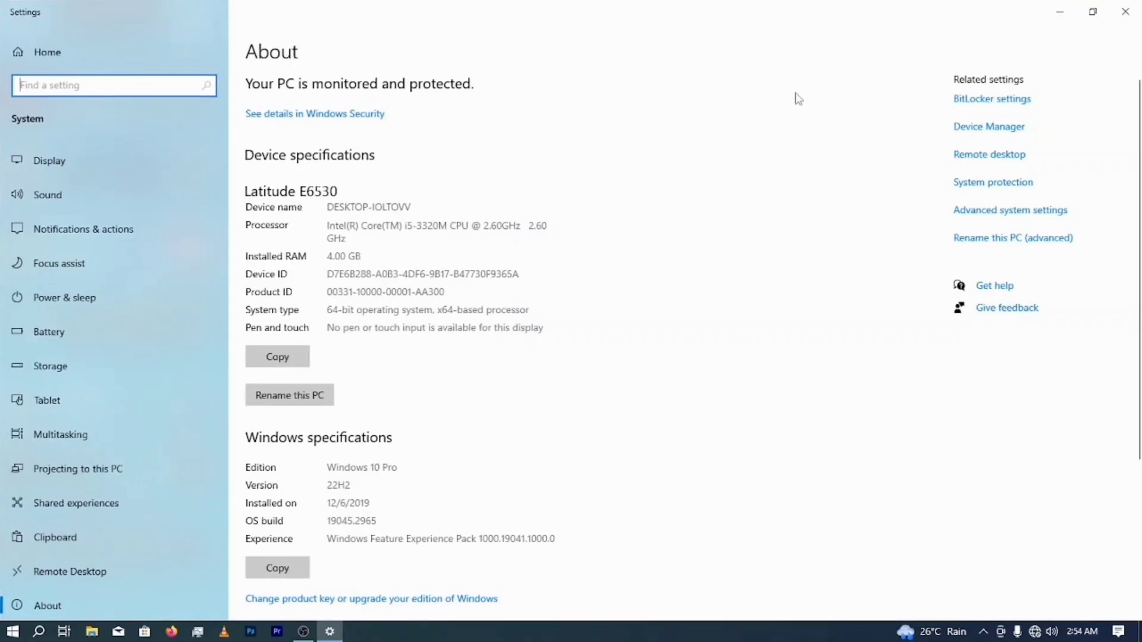
{"action": "left_click", "coordinate": [1040, 211]}
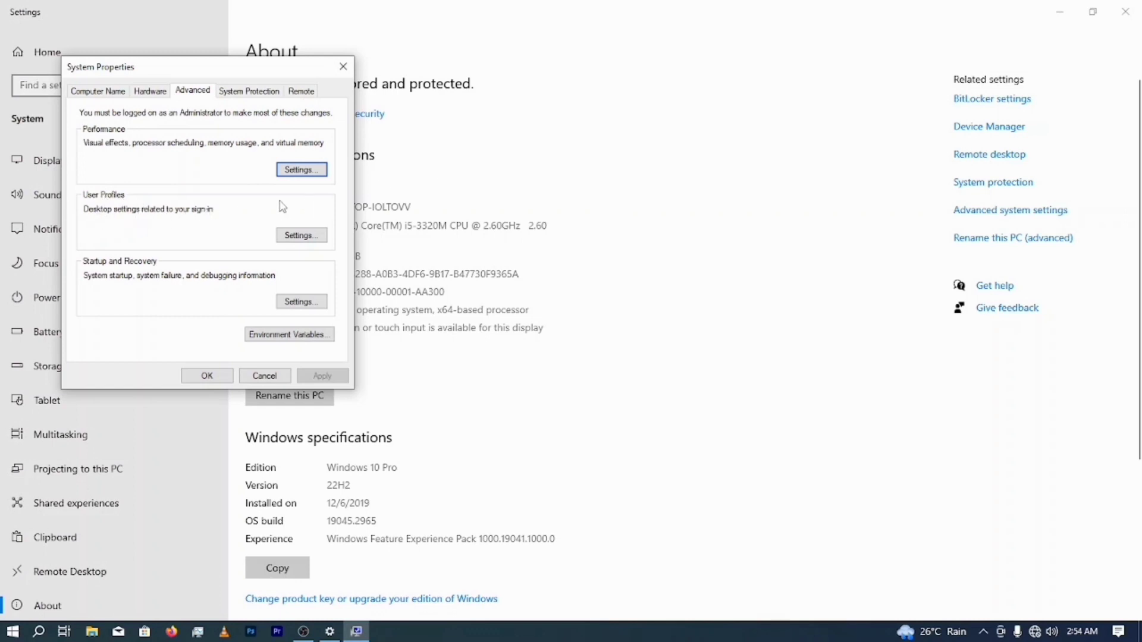
{"action": "left_click", "coordinate": [302, 236]}
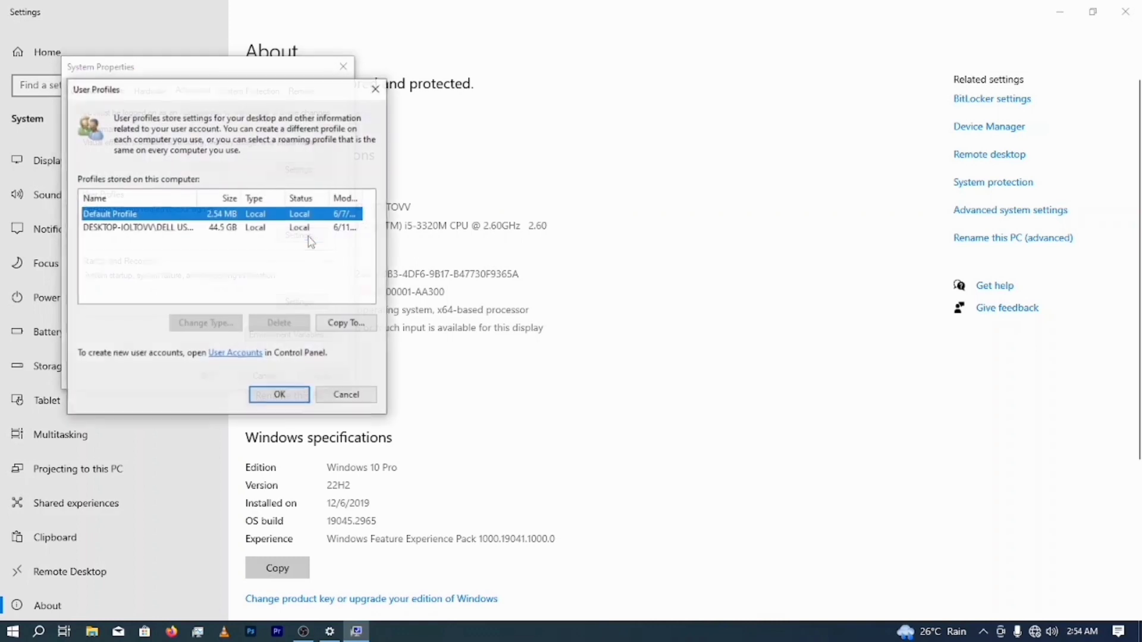
{"action": "left_click", "coordinate": [228, 216]}
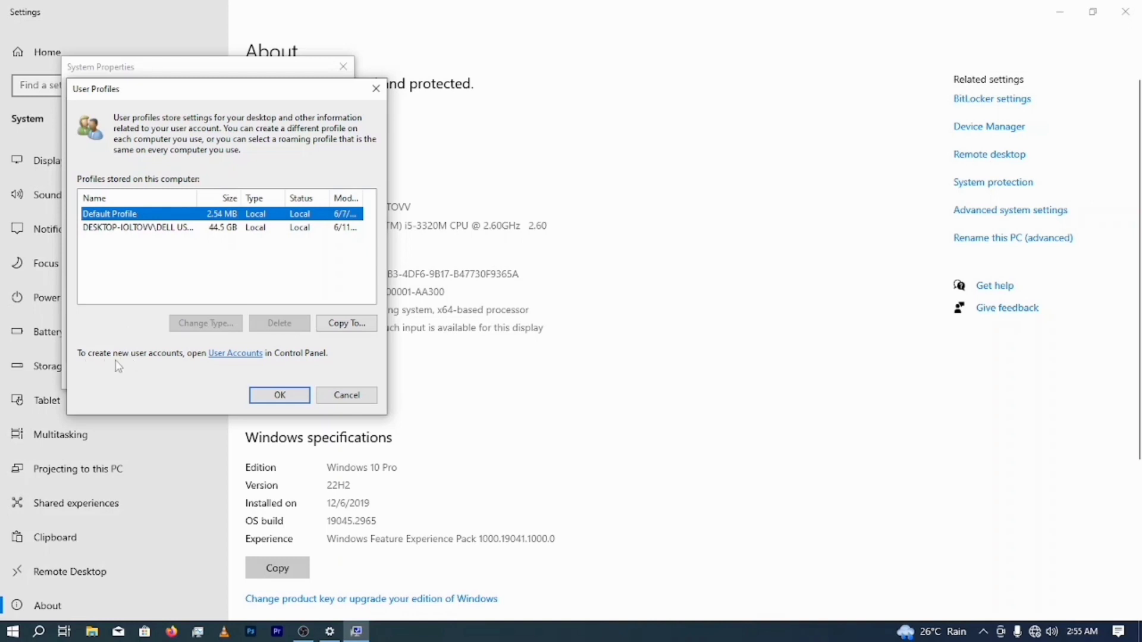
{"action": "left_click", "coordinate": [248, 355]}
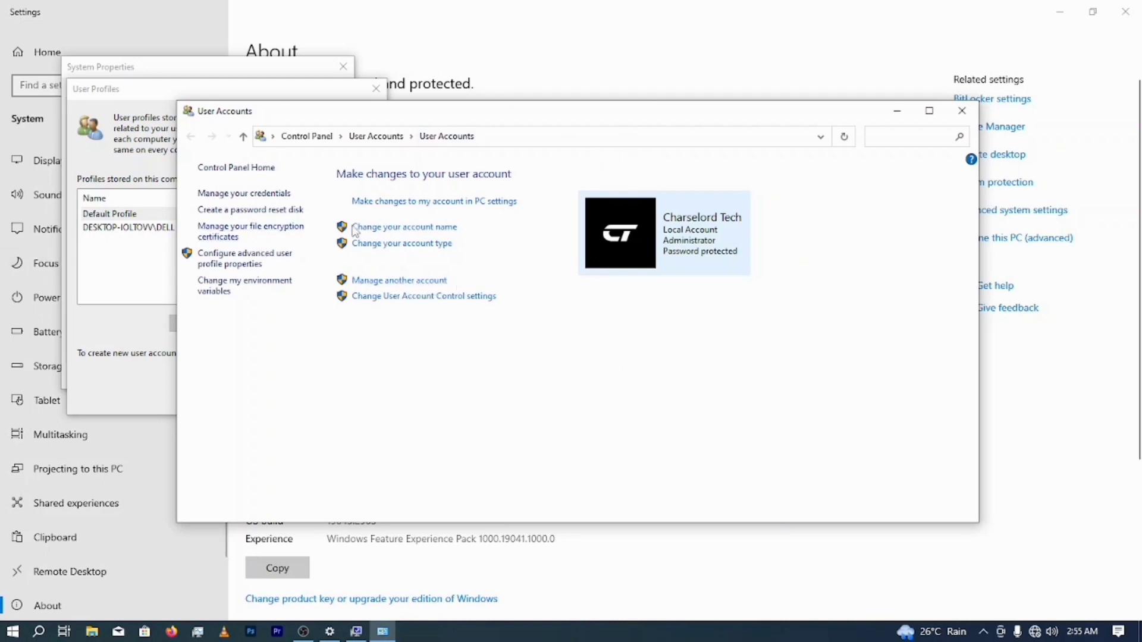
Change the user account name to "Charselolrd Tech".
{"action": "left_click", "coordinate": [370, 229]}
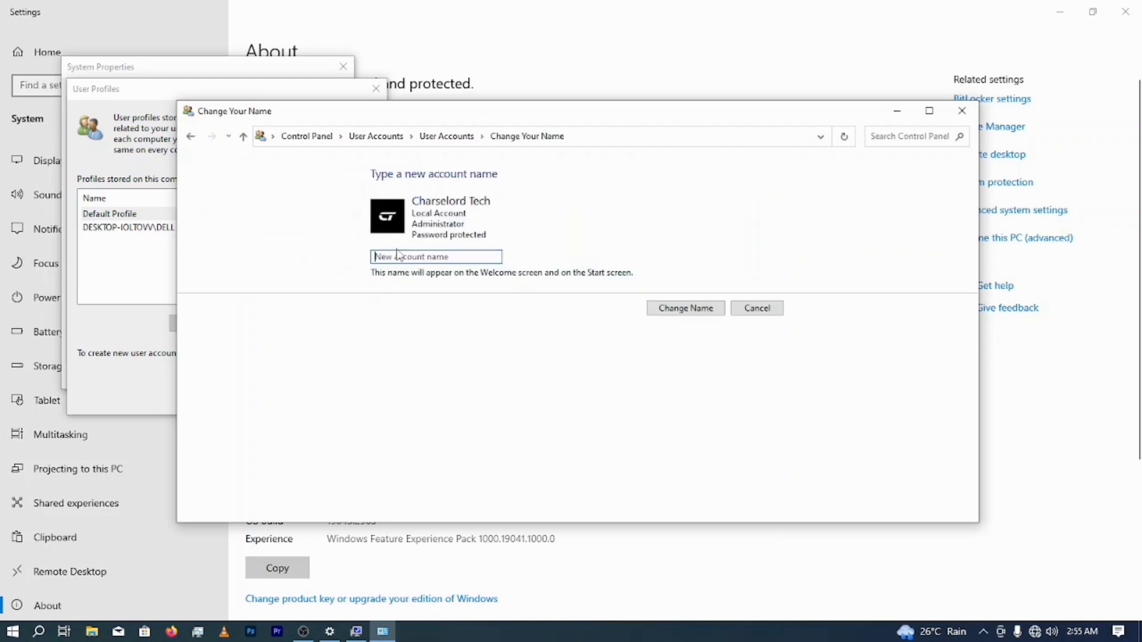
{"action": "type", "text": "Charselolrd Te"}
{"action": "type", "text": "ch"}
{"action": "left_click", "coordinate": [684, 307]}
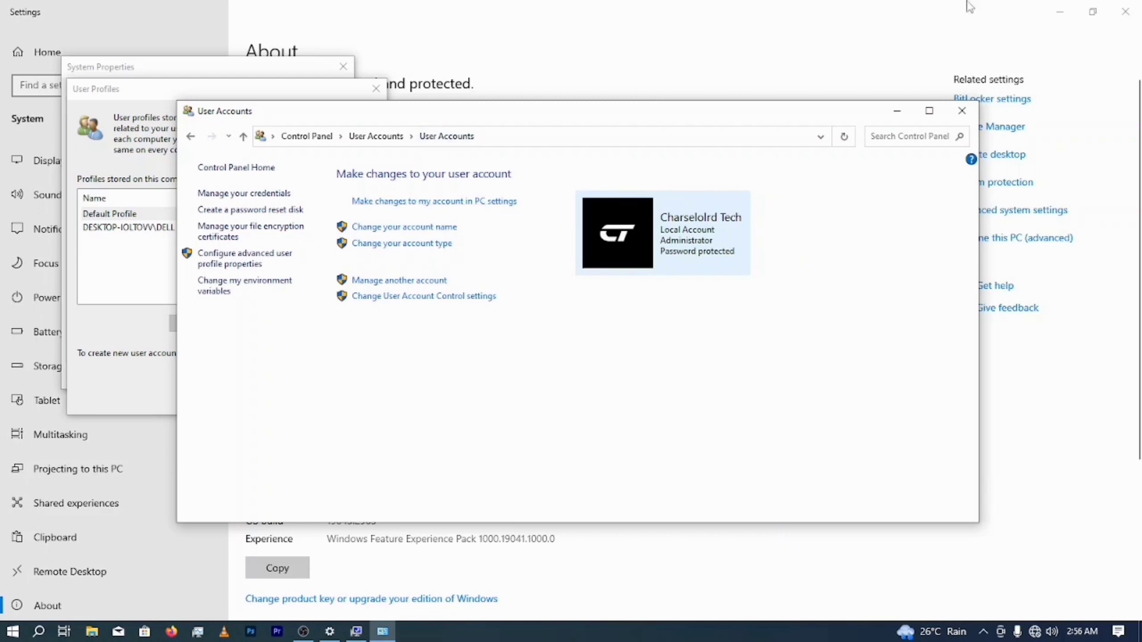
Close the User Accounts, User Profiles, System Properties and Settings windows to return to the desktop.
{"action": "left_click", "coordinate": [962, 111]}
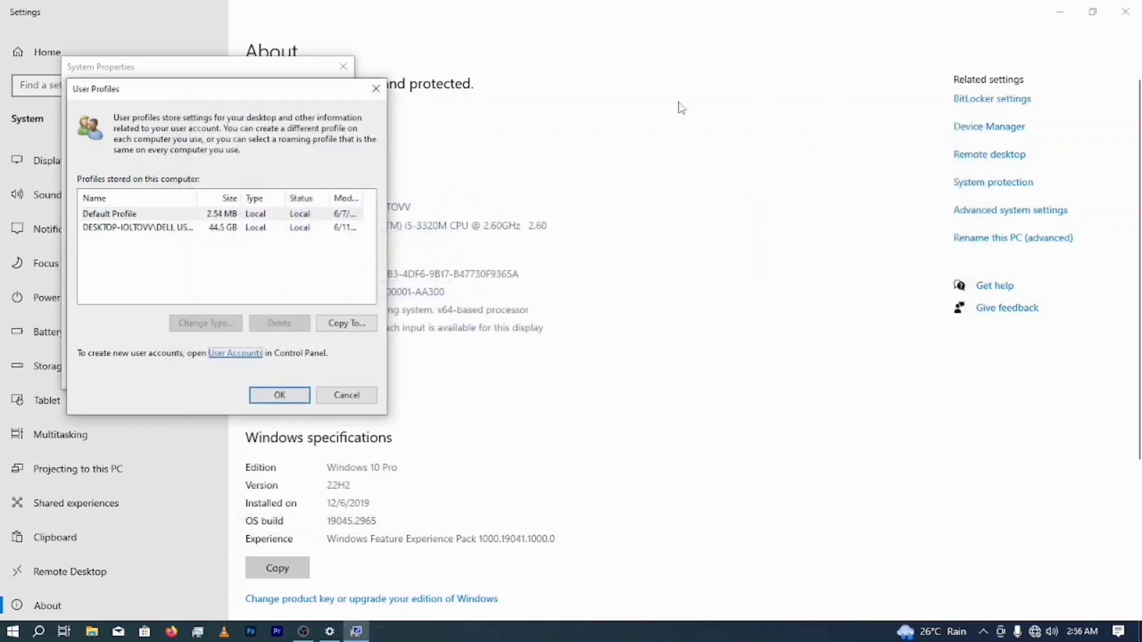
{"action": "left_click", "coordinate": [376, 89]}
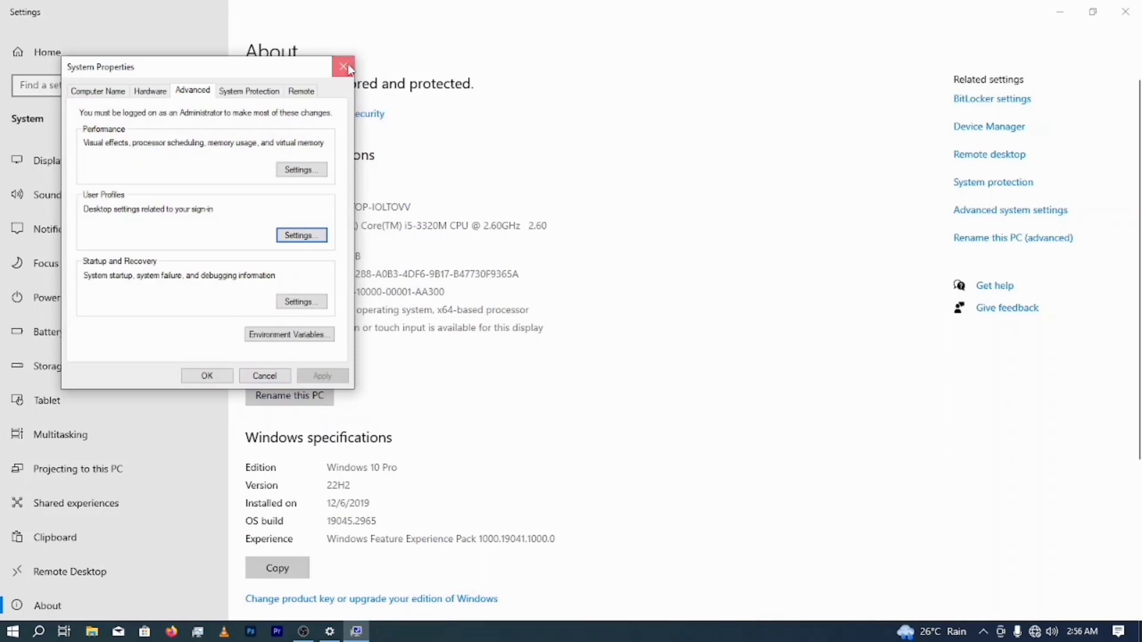
{"action": "left_click", "coordinate": [348, 68]}
{"action": "left_click", "coordinate": [1125, 11]}
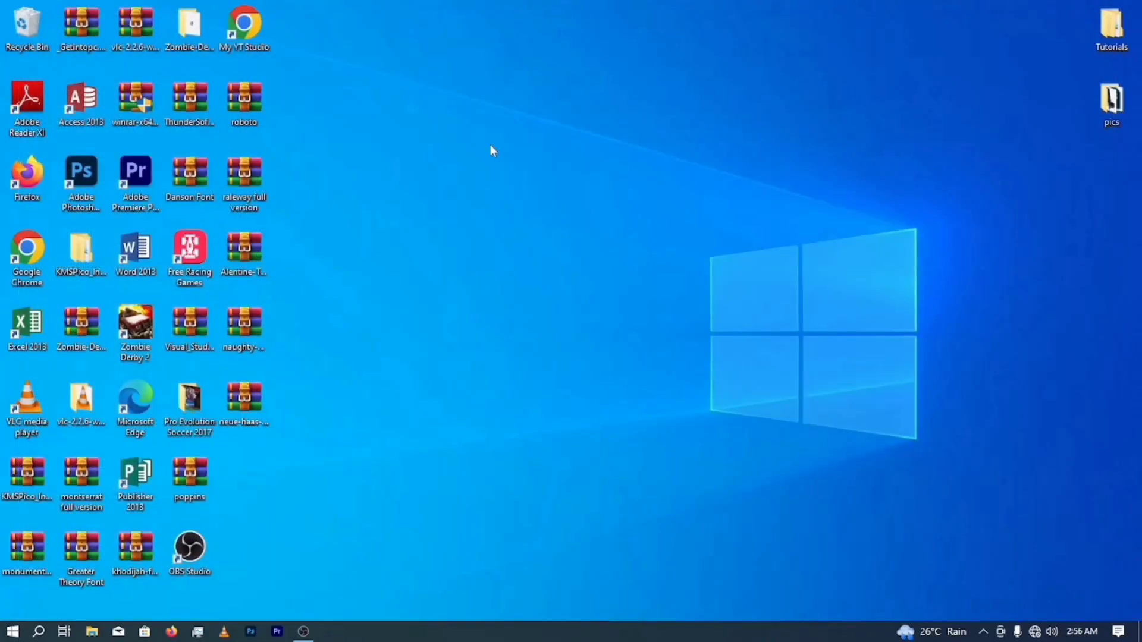
{"action": "right_click", "coordinate": [736, 135]}
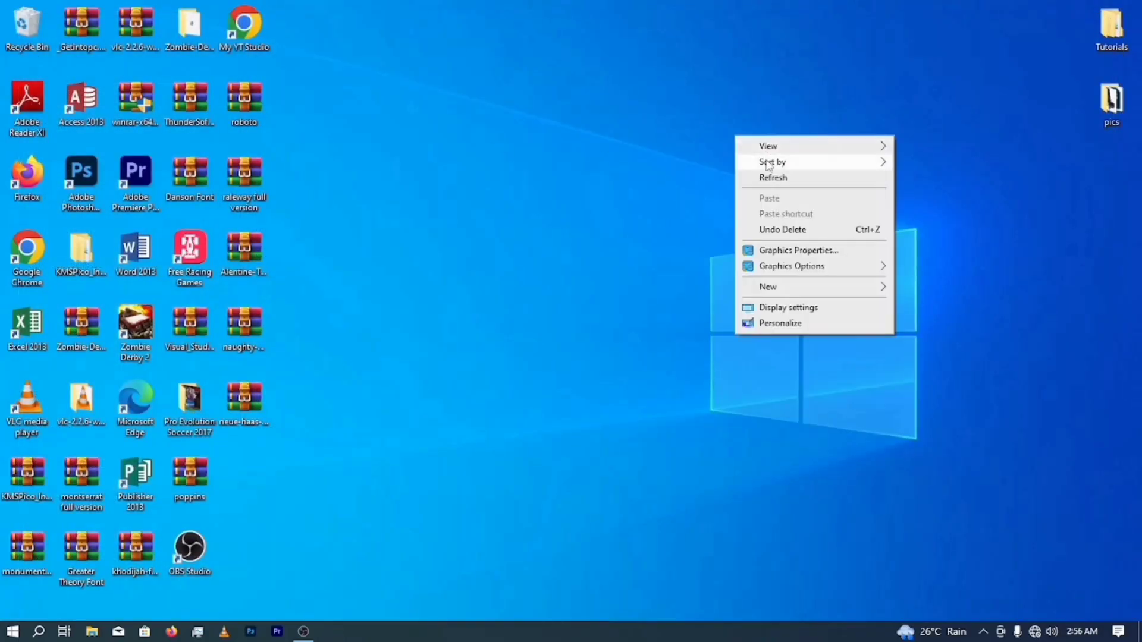
{"action": "left_click", "coordinate": [817, 183]}
{"action": "right_click", "coordinate": [693, 155]}
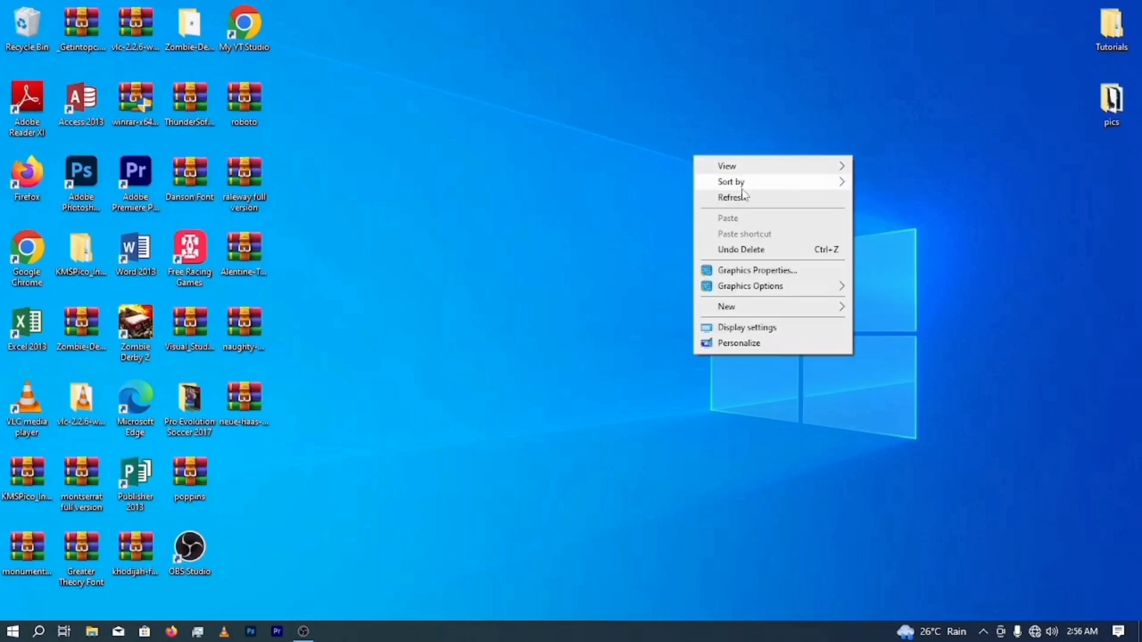
{"action": "left_click", "coordinate": [739, 196]}
{"action": "right_click", "coordinate": [681, 176]}
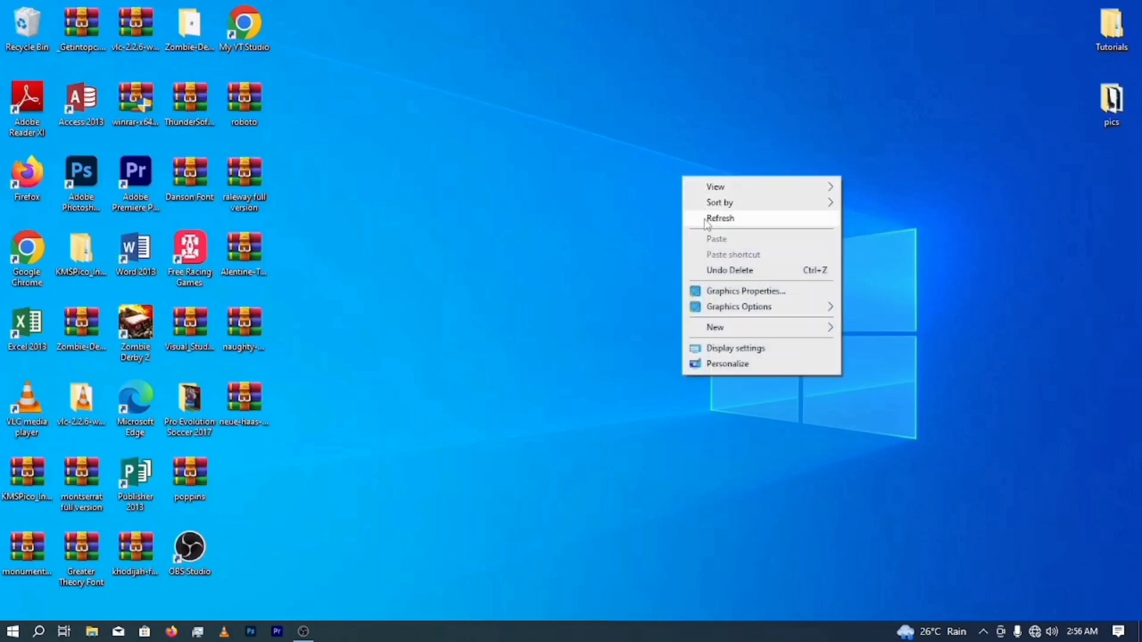
{"action": "left_click", "coordinate": [713, 216]}
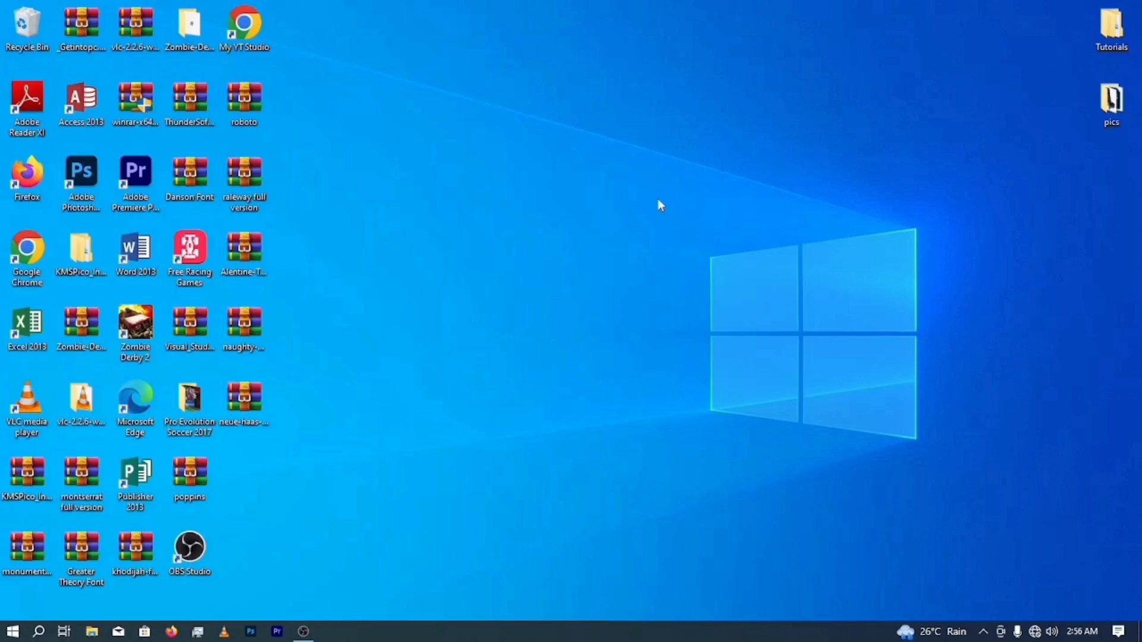
{"action": "right_click", "coordinate": [602, 181]}
{"action": "left_click", "coordinate": [509, 103]}
{"action": "right_click", "coordinate": [510, 103]}
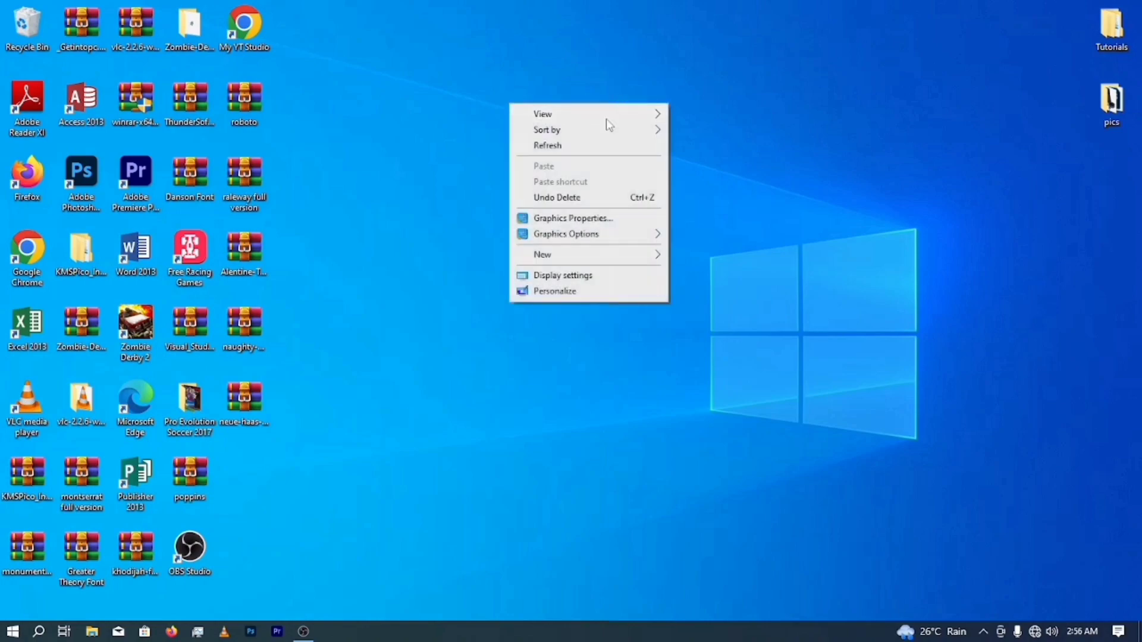
{"action": "left_click", "coordinate": [582, 145]}
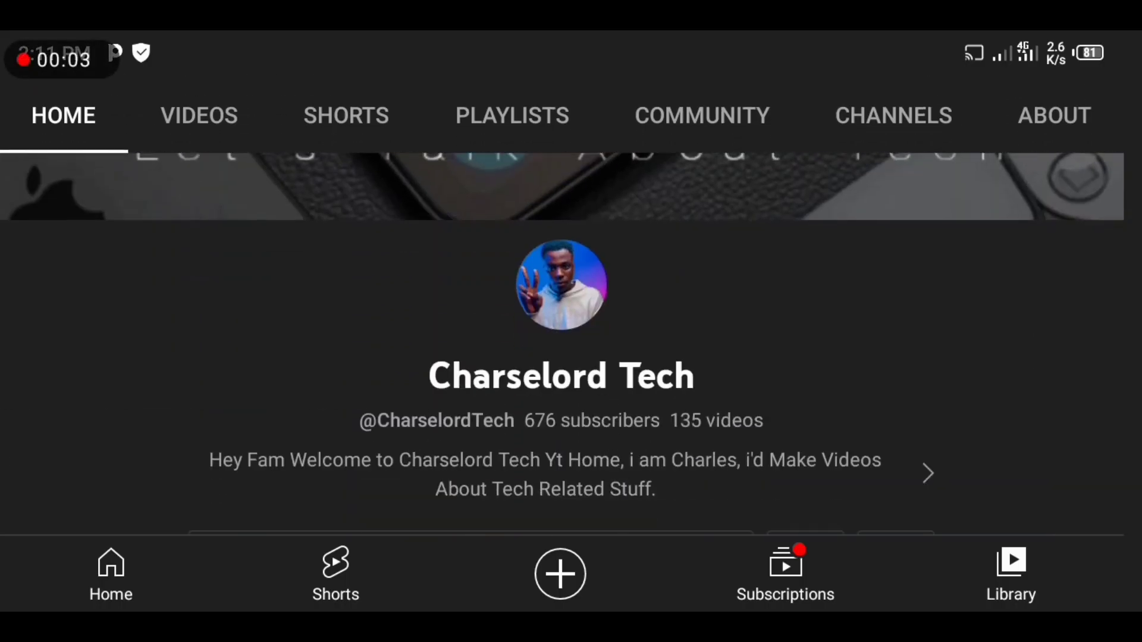
{"action": "scroll", "coordinate": [571, 344], "scroll_direction": "down", "scroll_amount": 10}
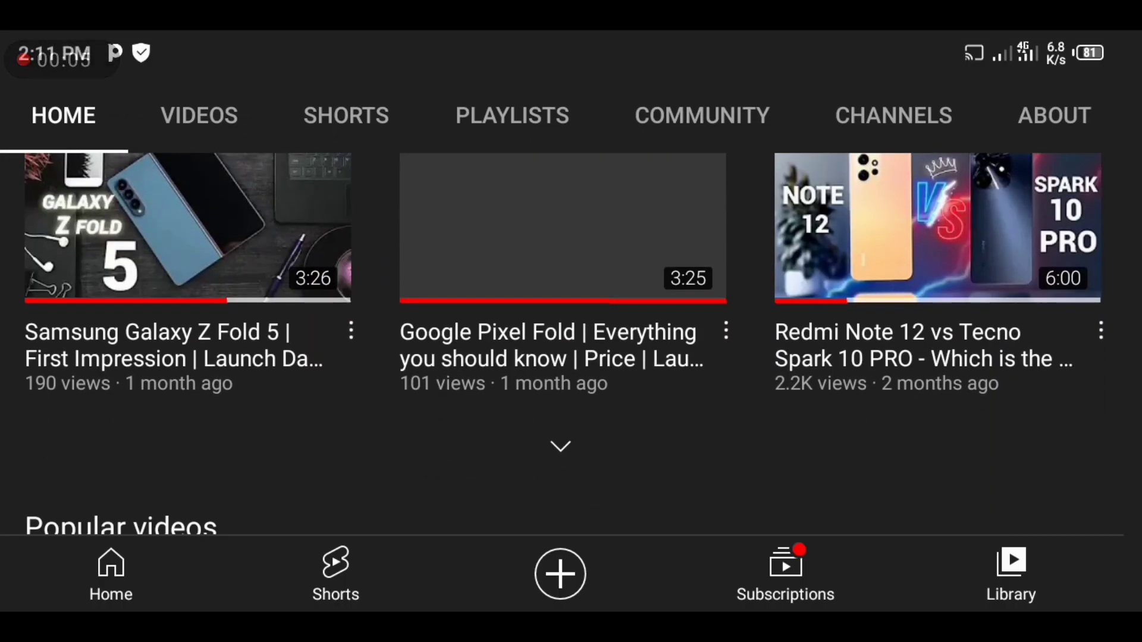
{"action": "scroll", "coordinate": [571, 345], "scroll_direction": "up", "scroll_amount": 1}
{"action": "scroll", "coordinate": [571, 344], "scroll_direction": "down", "scroll_amount": 5}
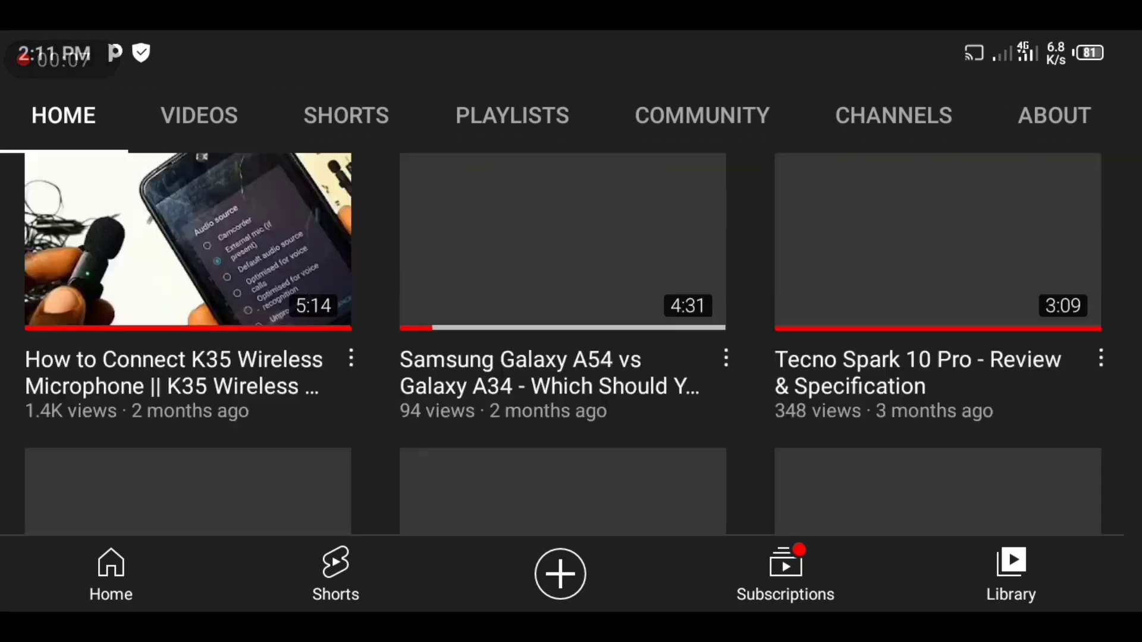
{"action": "scroll", "coordinate": [571, 345], "scroll_direction": "down", "scroll_amount": 15}
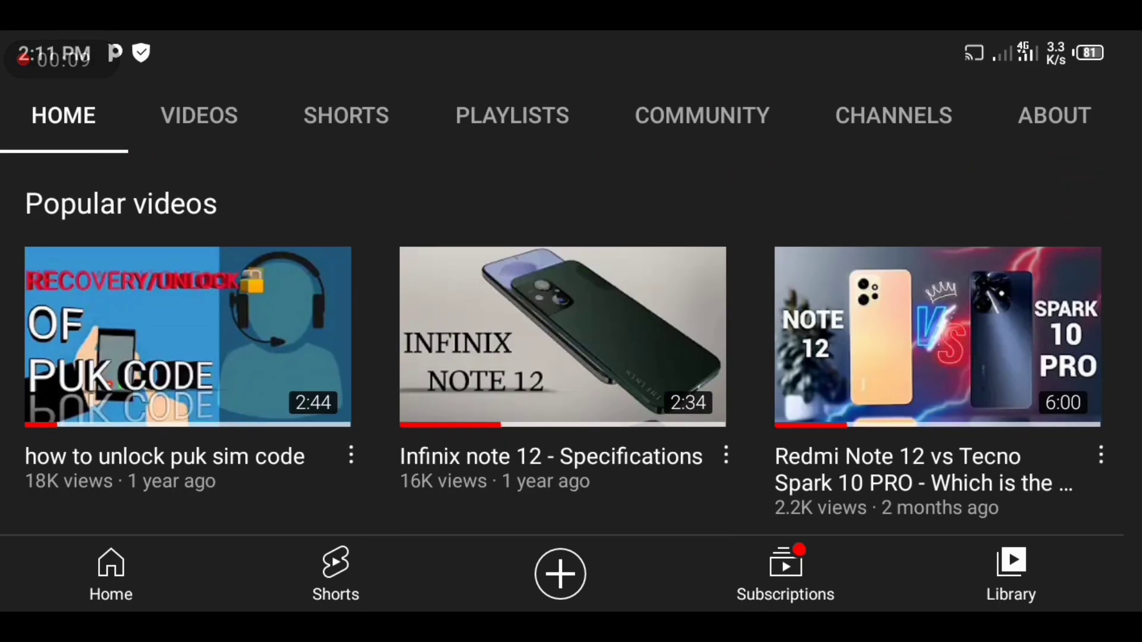
{"action": "scroll", "coordinate": [571, 345], "scroll_direction": "down", "scroll_amount": 10}
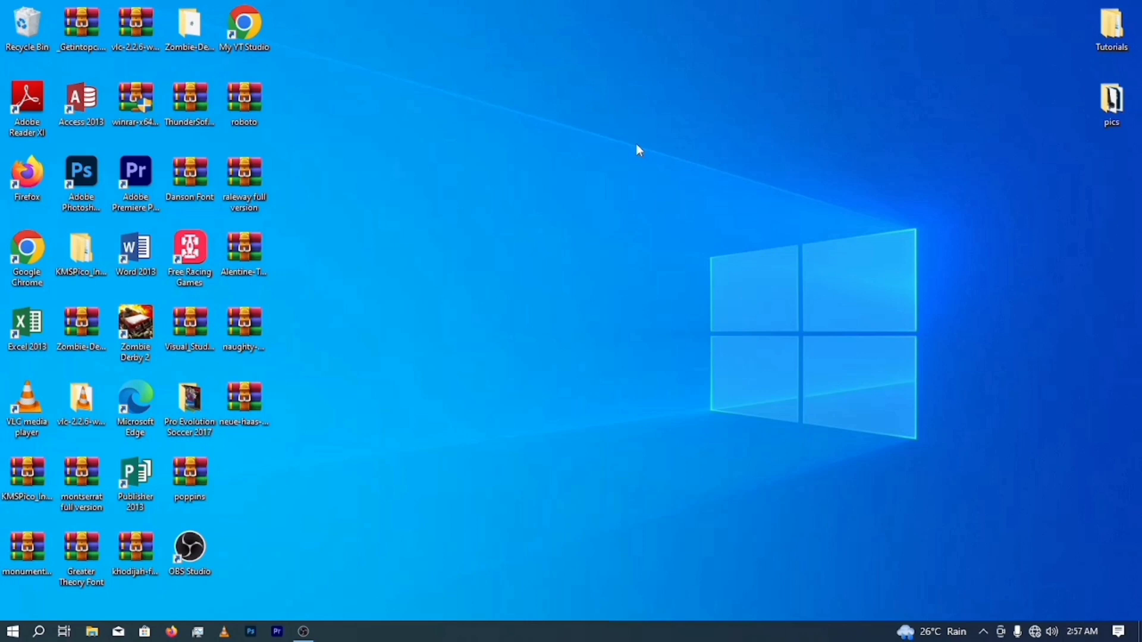
{"action": "right_click", "coordinate": [607, 145]}
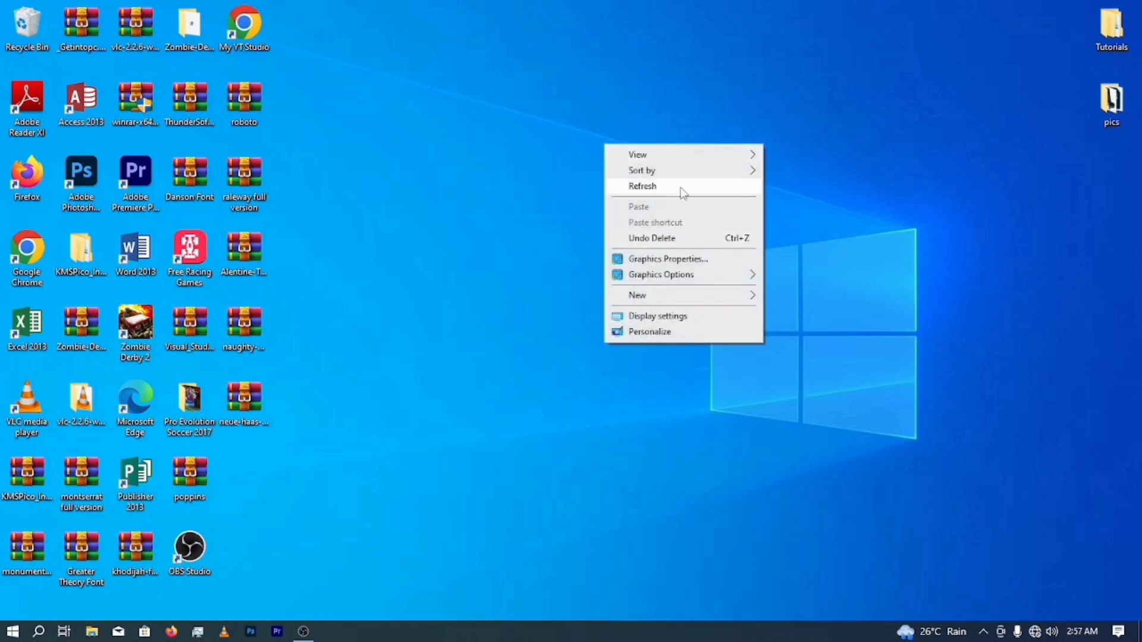